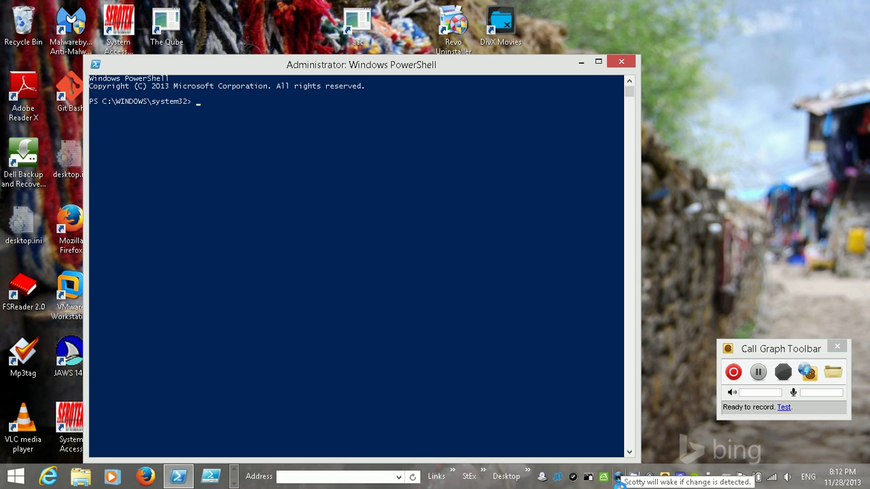
type("cy")
type("g-get p")
type("roft")
type("pd")
- Run cyg-get proftpd to attempt the proftpd install through Cygwin Setup
key("Return")
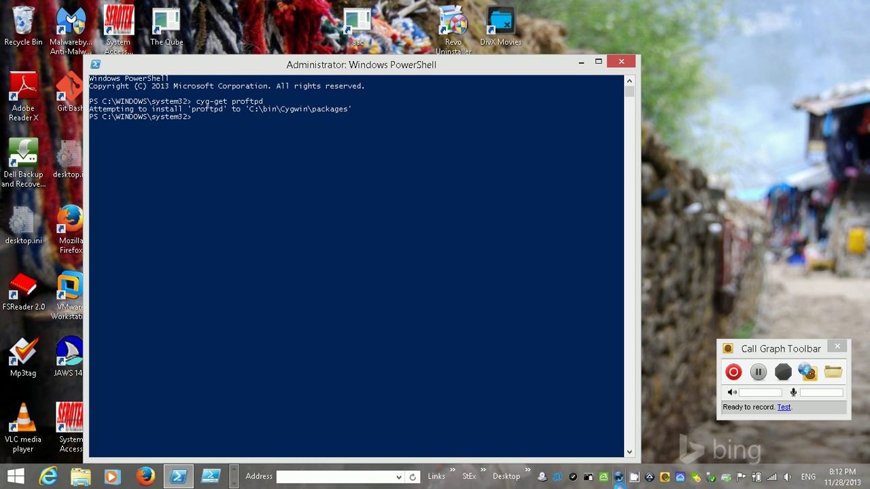
type("exit")
- Close PowerShell and open the OS (C:) drive in File Explorer
key("Return")
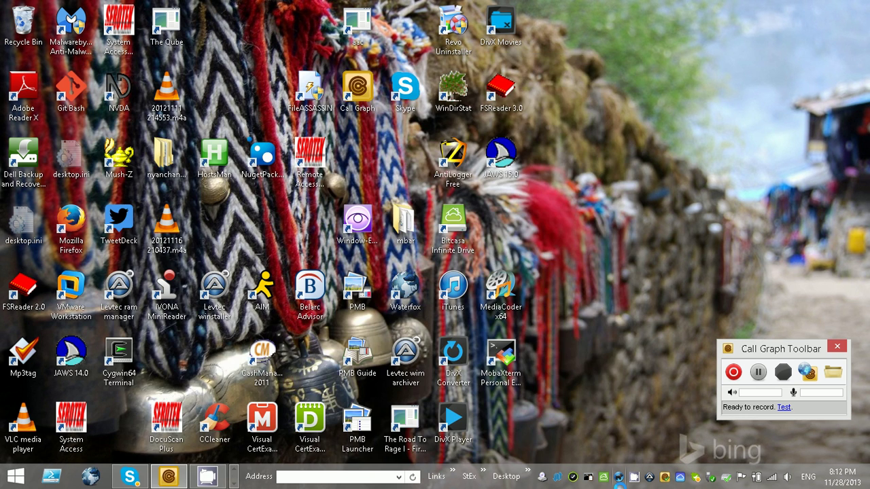
key("super+d")
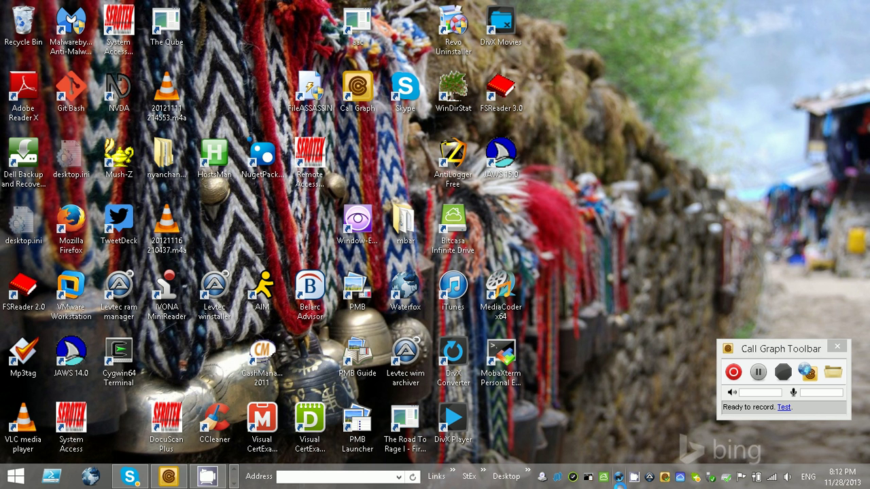
key("super+e")
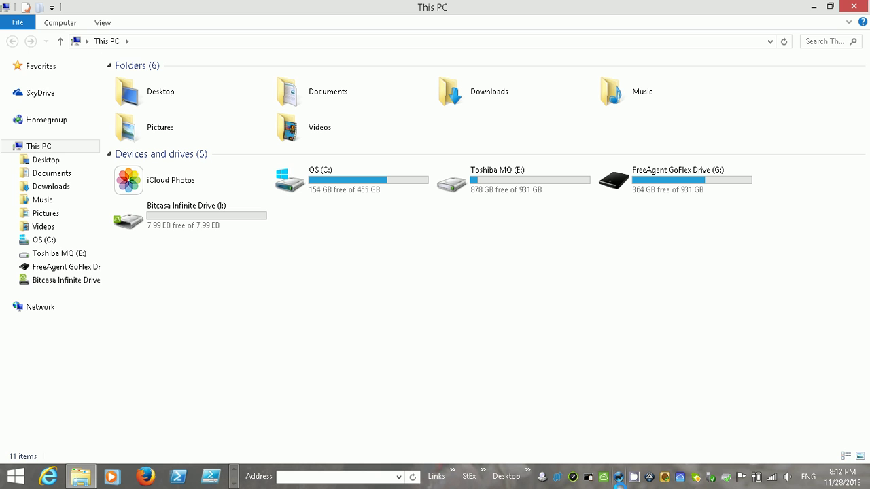
key("o")
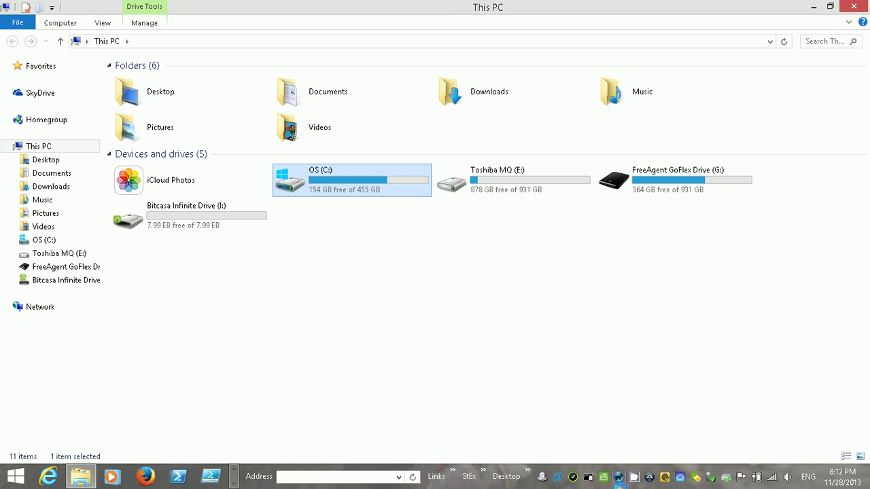
key("Return")
- Open the bin folder on C:, then its Cygwin folder
key("b")
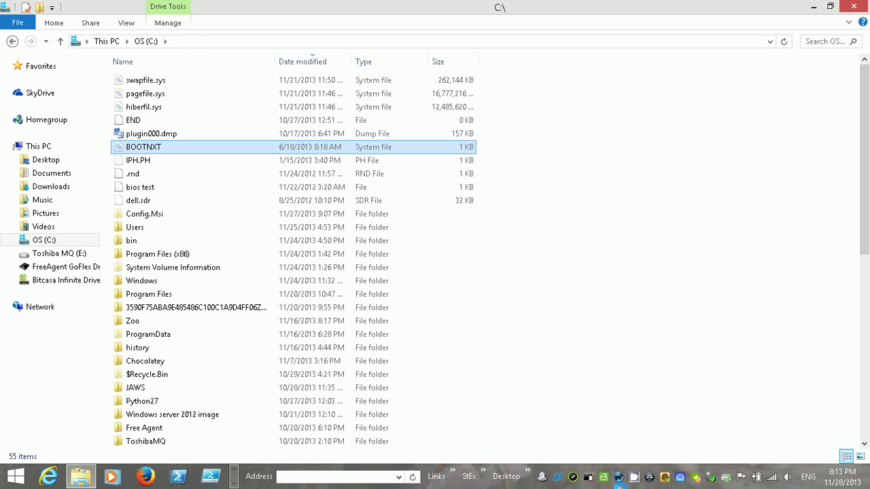
key("b")
key("b")
key("Return")
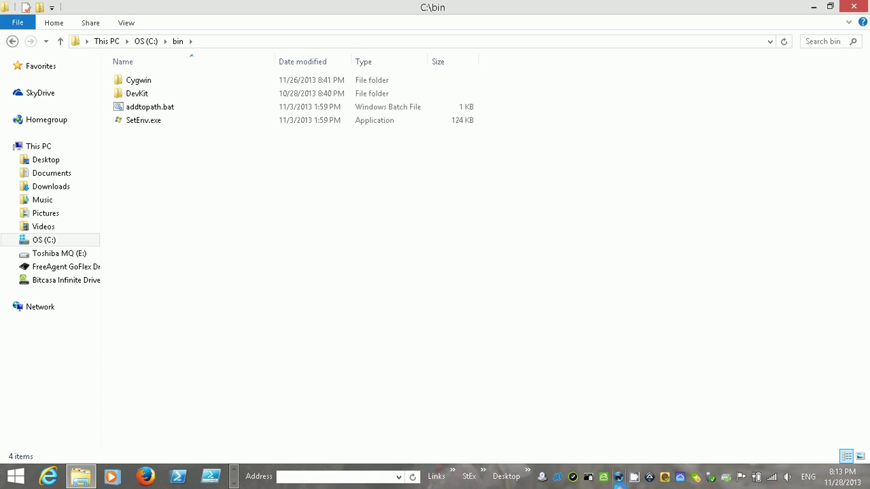
key("c")
key("Return")
- Step through the Cygwin subfolders toward the etc folder
key("d")
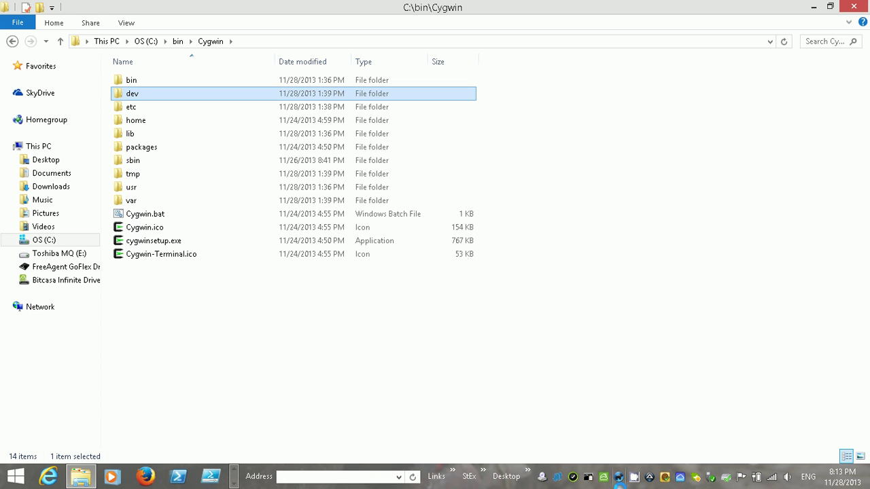
key("b")
key("d")
key("Down")
key("Down")
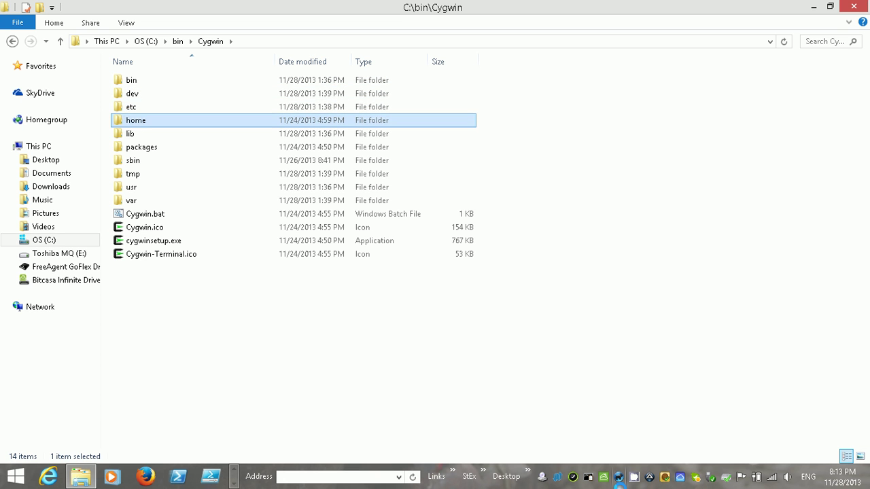
key("Down")
key("Up")
key("Up")
key("Return")
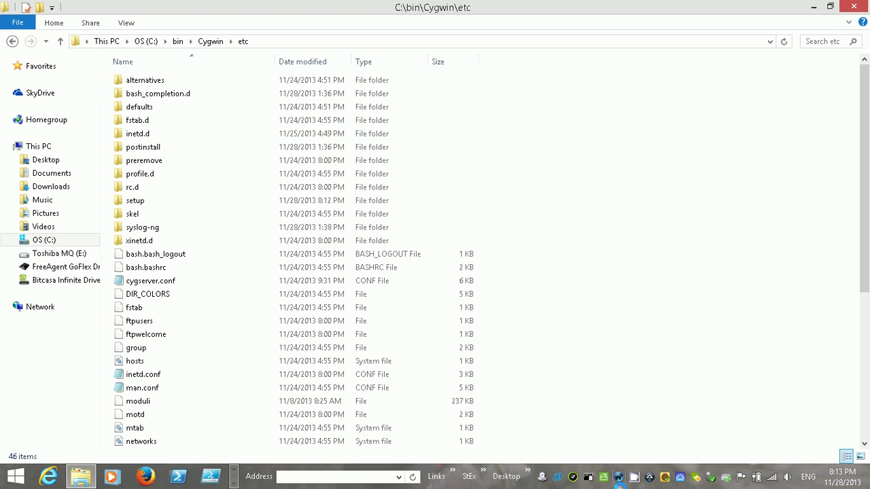
key("p")
key("Down")
key("Down")
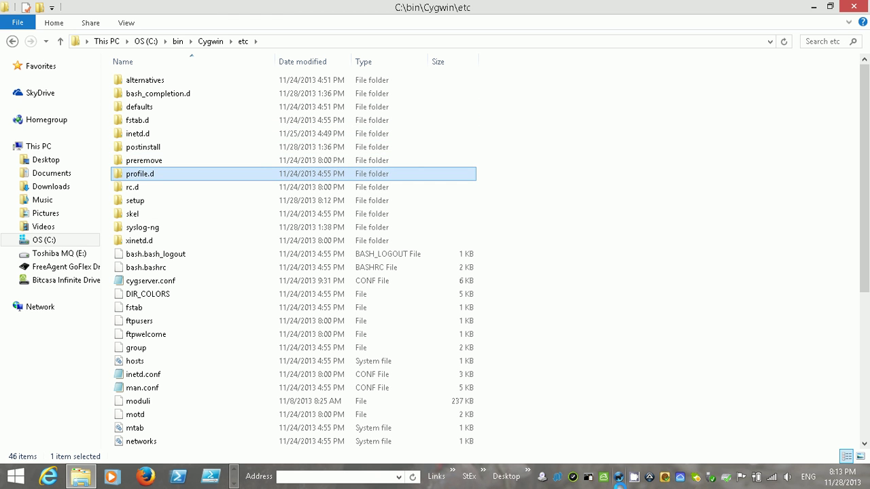
key("Down")
key("Down")
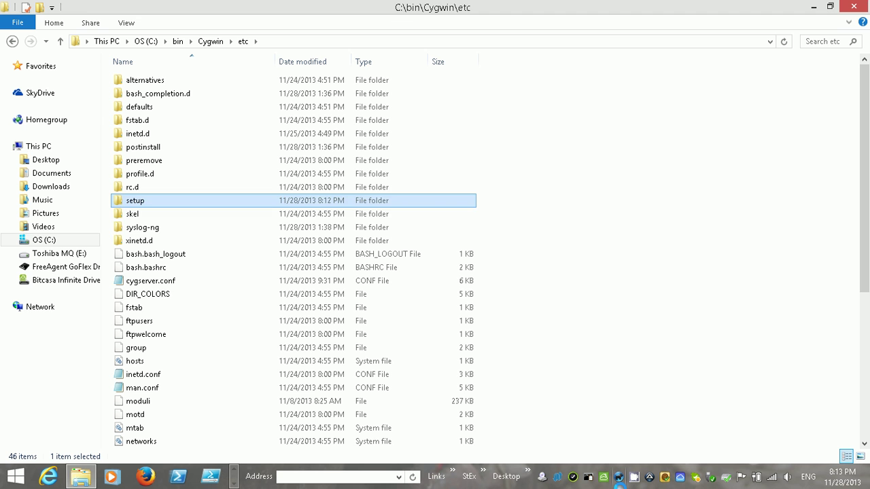
key("Down")
key("Down")
key("Down")
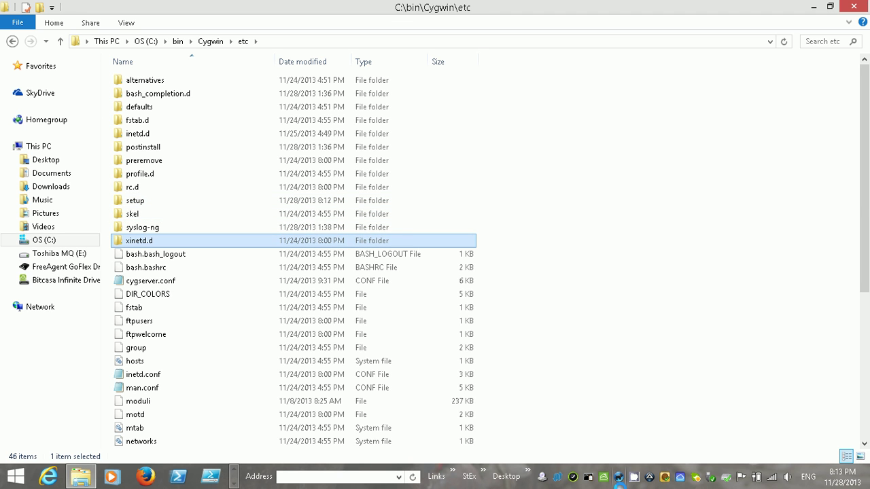
key("Up")
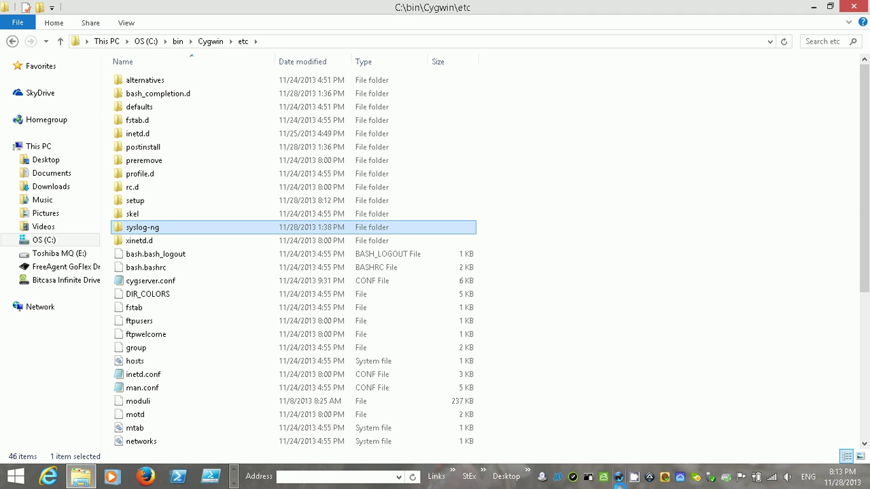
key("p")
key("Down")
key("Down")
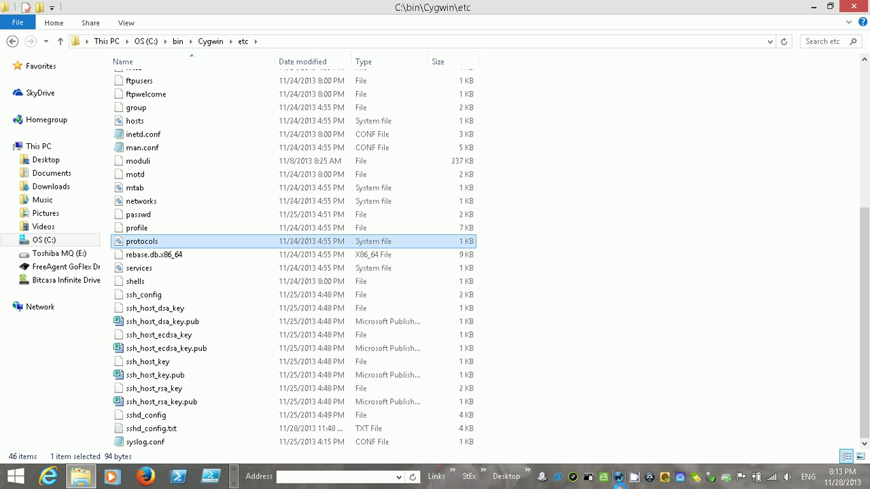
key("p")
key("p")
key("p")
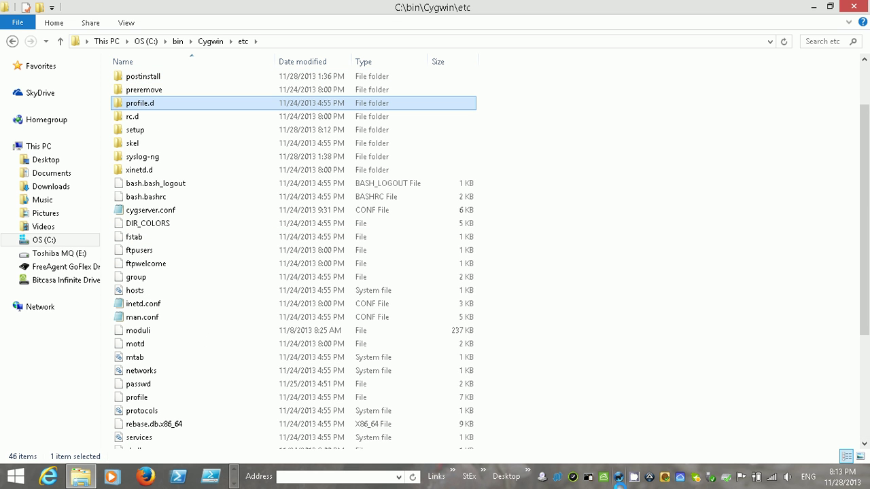
key("p")
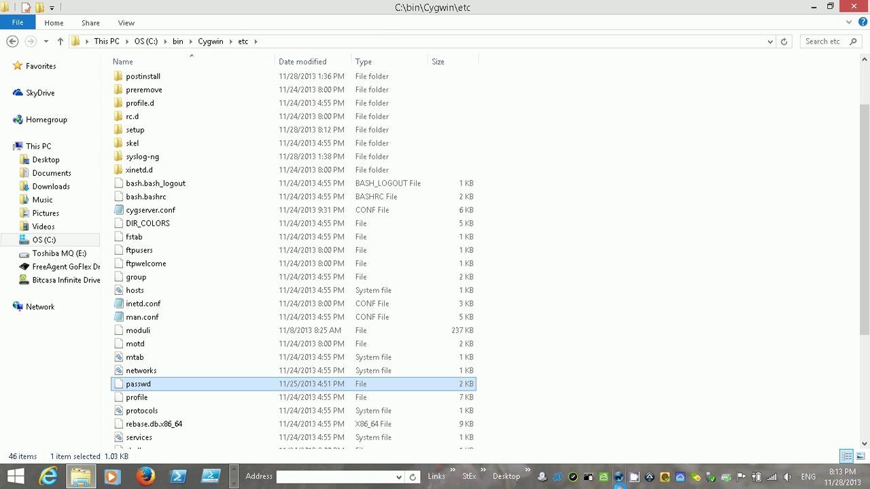
key("BackSpace")
key("h")
key("Down")
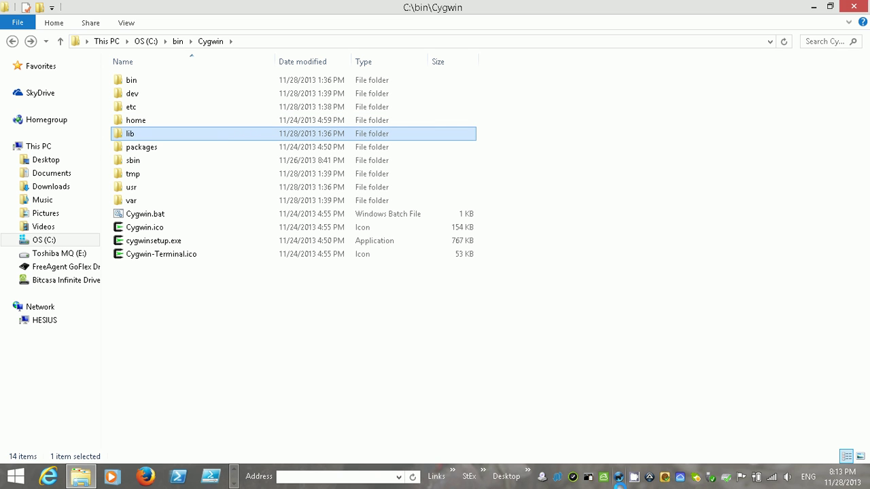
- Move past home, lib and tmp to open Cygwin's sbin folder
key("Up")
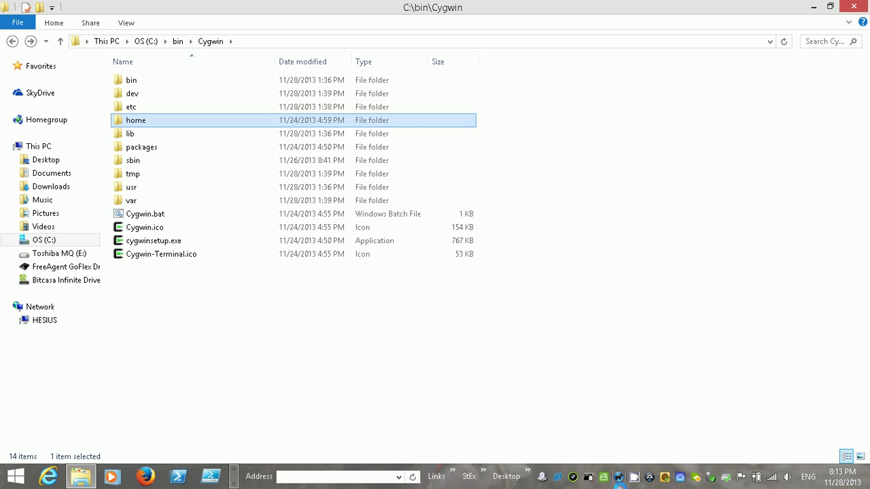
key("Down")
key("Down")
key("Down")
key("Down")
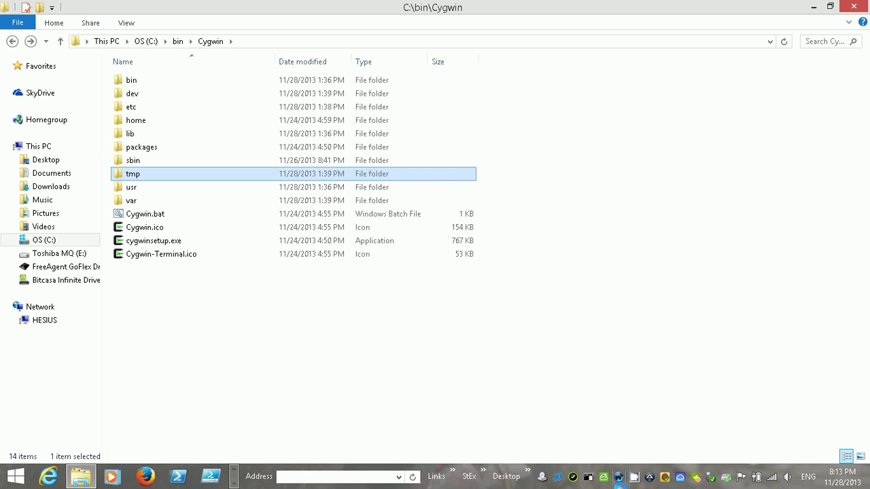
key("Up")
key("Return")
- Look through the sbin files init.exe, runlevel.exe and telinit
key("Down")
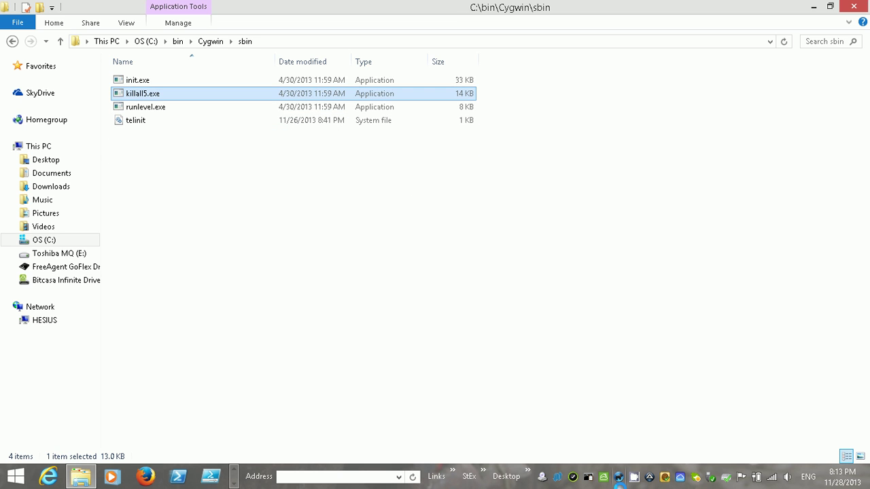
key("Up")
key("Down")
key("Down")
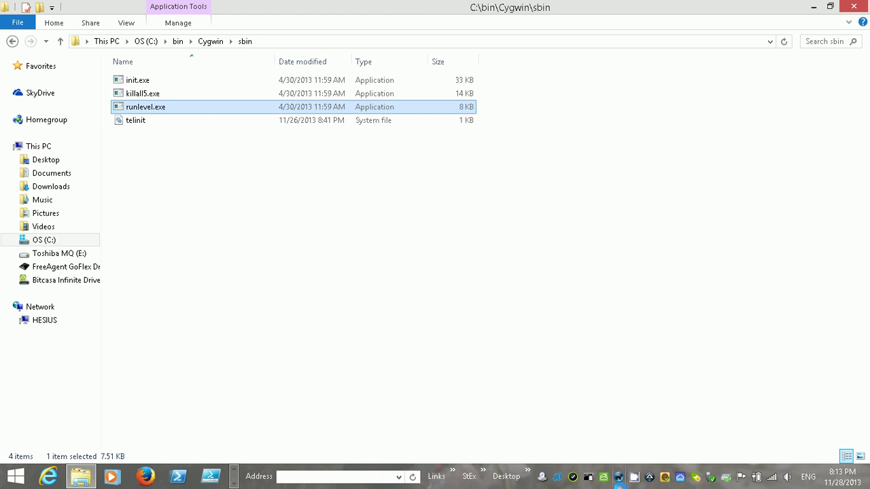
key("Down")
key("Up")
key("Up")
key("Up")
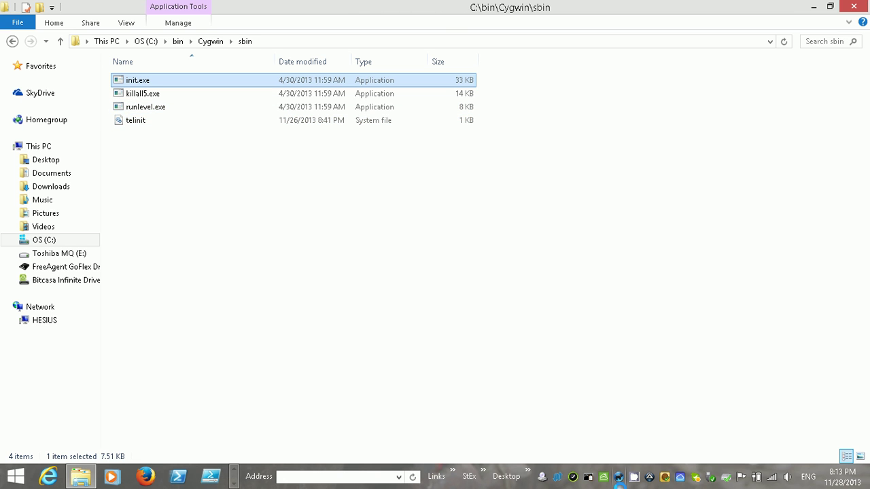
- Return to the Cygwin folder and select the usr folder
key("BackSpace")
key("Down")
key("Down")
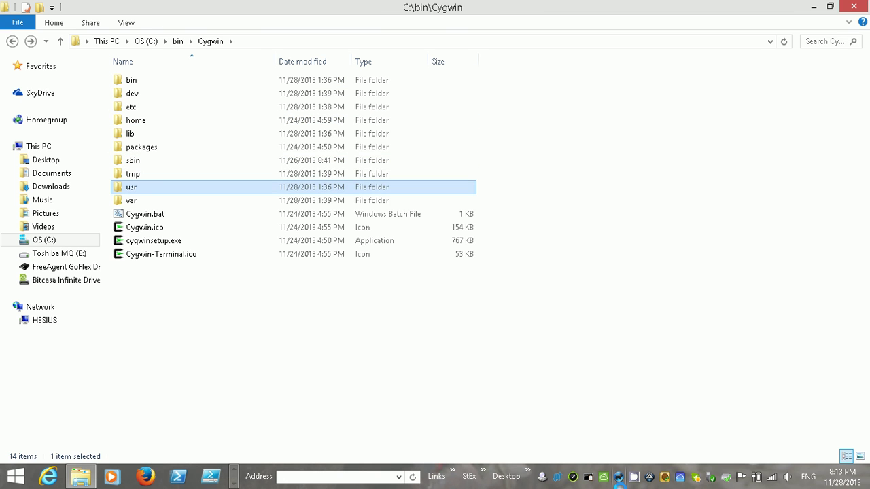
key("Down")
key("Down")
key("Down")
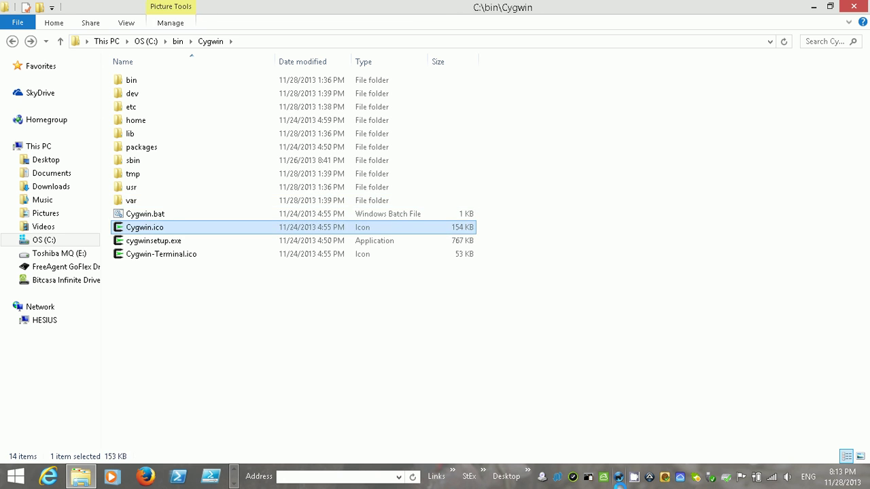
key("Up")
key("Up")
key("Up")
- Open usr, browse past local, share, src and tmp, and open its sbin folder
key("Return")
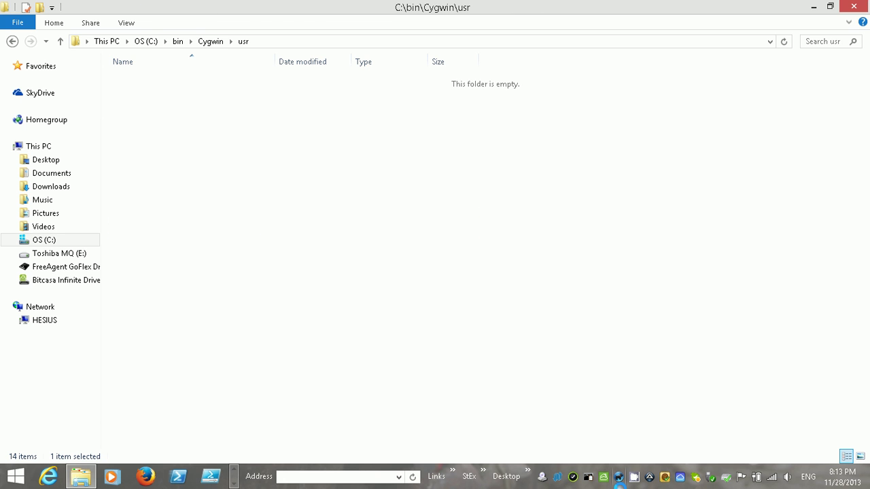
key("Down")
key("Up")
key("Down")
key("Down")
key("Down")
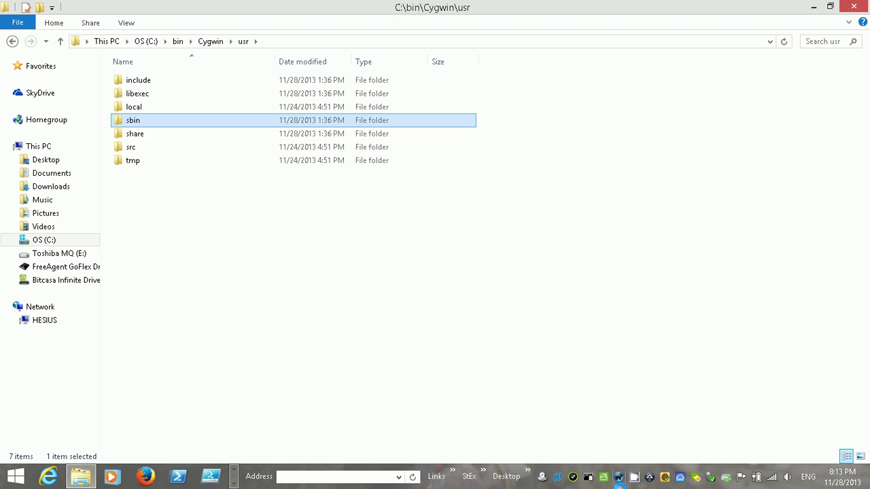
key("Down")
key("Down")
key("Down")
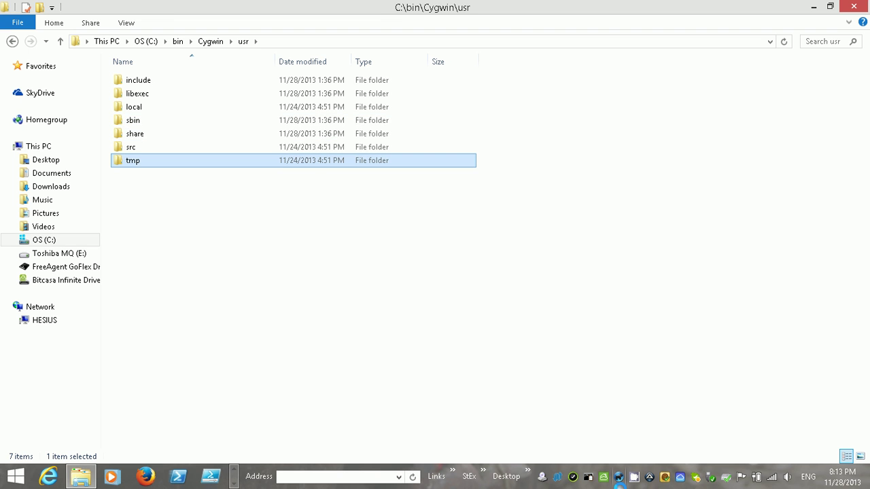
key("Up")
key("Up")
key("Up")
key("Return")
- Browse the usr\sbin files past alternatives.exe and cygserver.exe to ftpd.exe
key("Down")
key("Up")
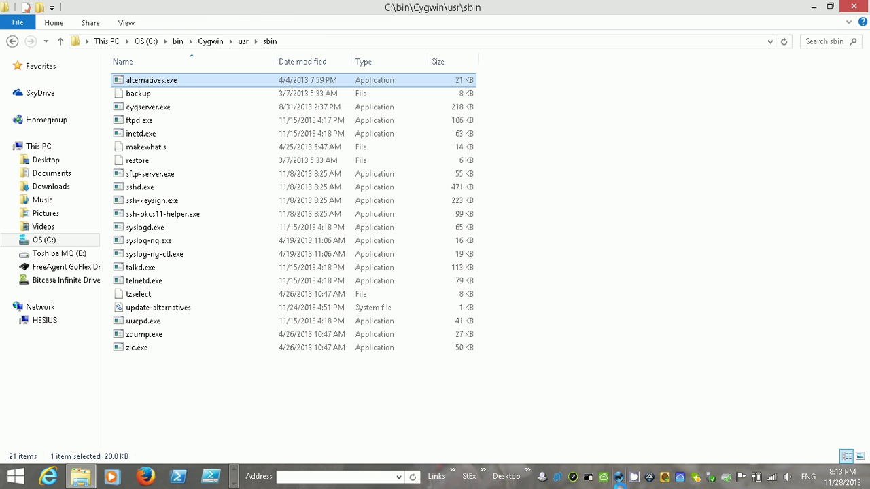
key("Down")
key("Down")
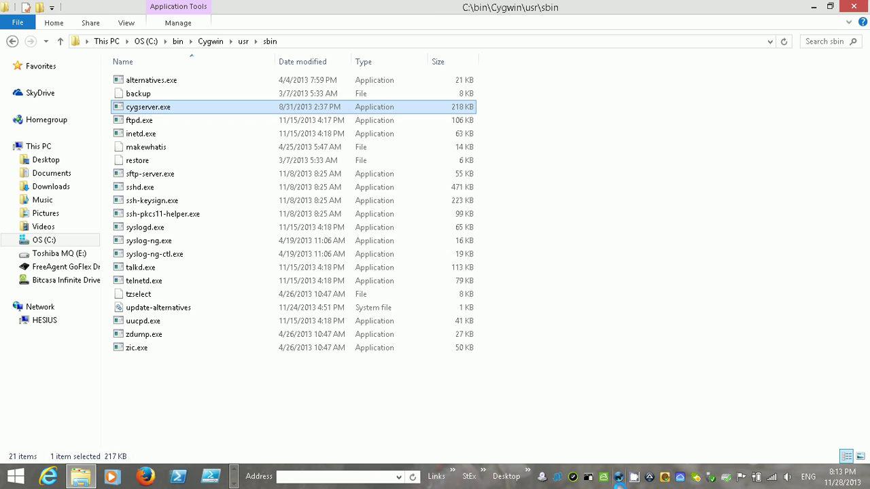
key("Down")
key("Down")
key("Up")
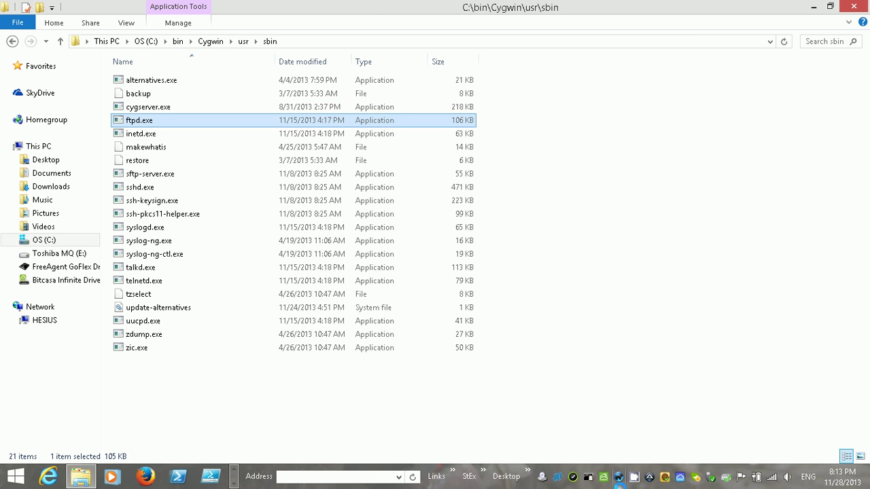
key("Down")
key("Down")
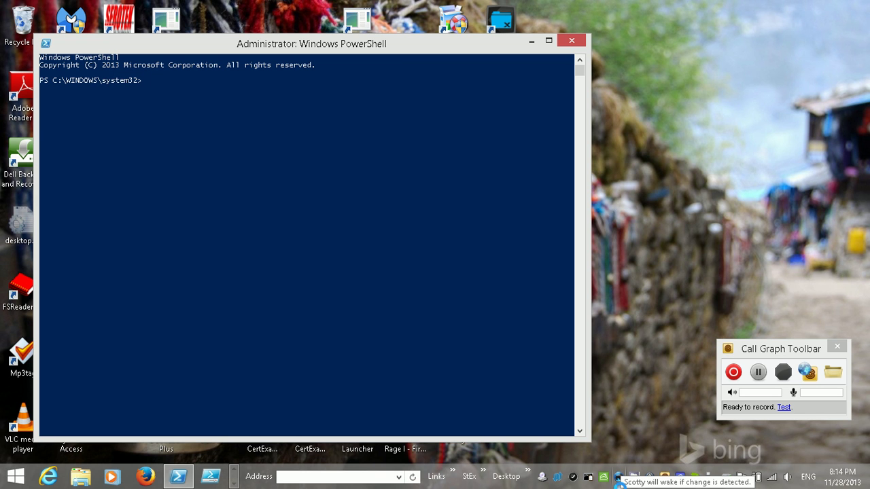
type("cyg-")
- Correct the mistyped command and run cyg-get search ftpd
key("BackSpace")
key("BackSpace")
key("BackSpace")
key("BackSpace")
key("BackSpace")
type("cyg-get ")
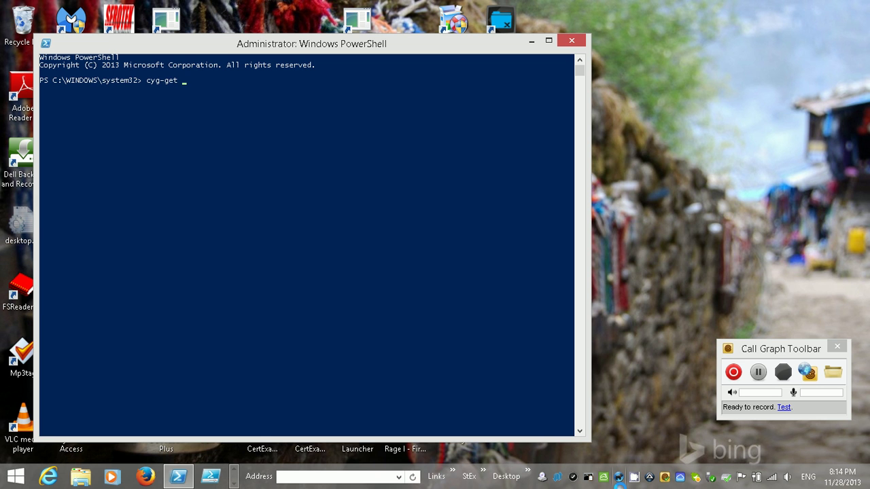
type("sea")
type("rch")
type(" pro")
key("BackSpace")
key("BackSpace")
key("BackSpace")
type("ft")
type("pd")
key("Return")
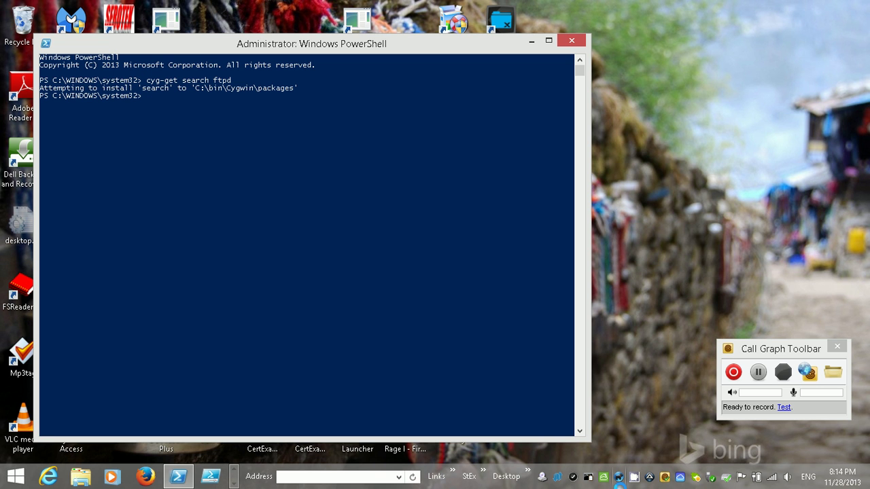
type("exit")
- Exit PowerShell and bring up the Select a System Tray Icon list
key("Return")
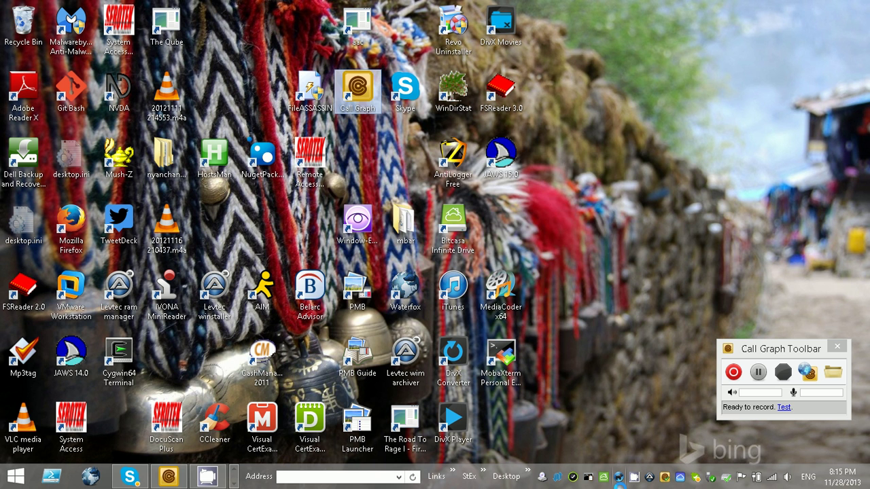
key("Insert+F11")
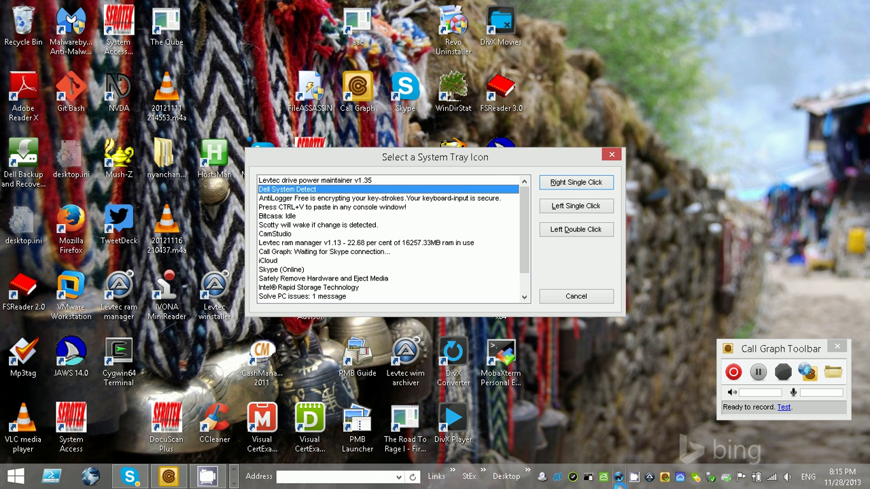